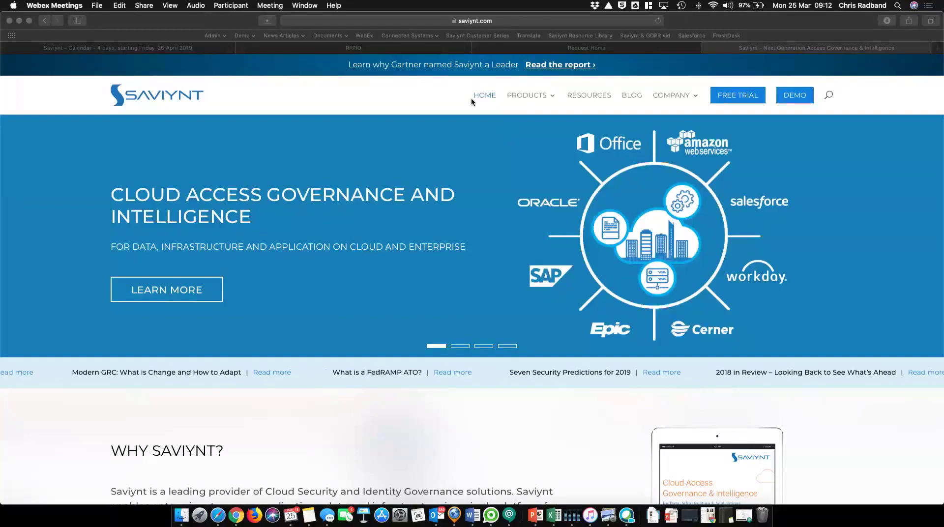
left_click(664, 48)
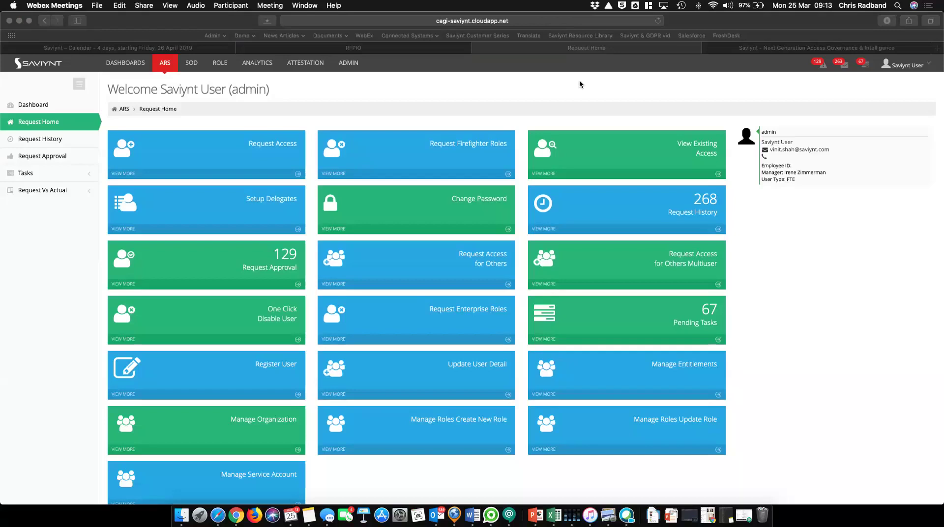
left_click(458, 264)
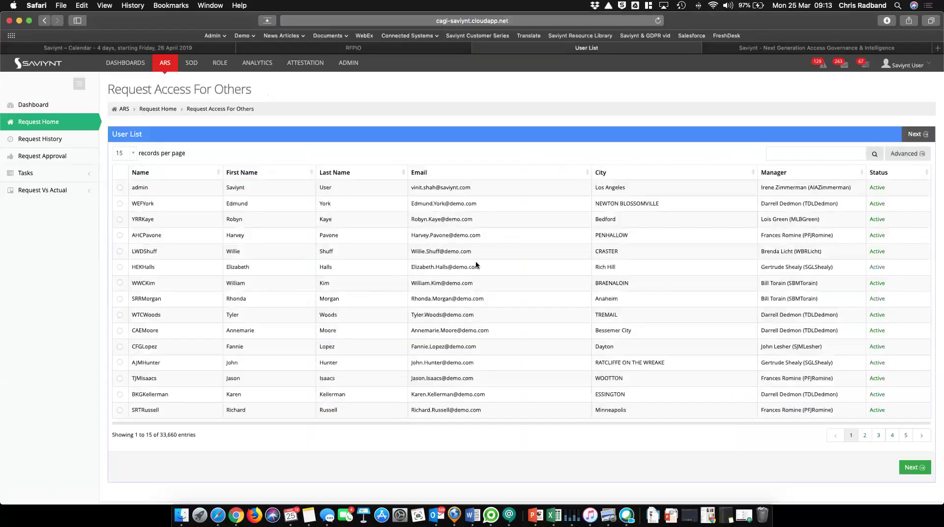
left_click(794, 153)
type("apjchris")
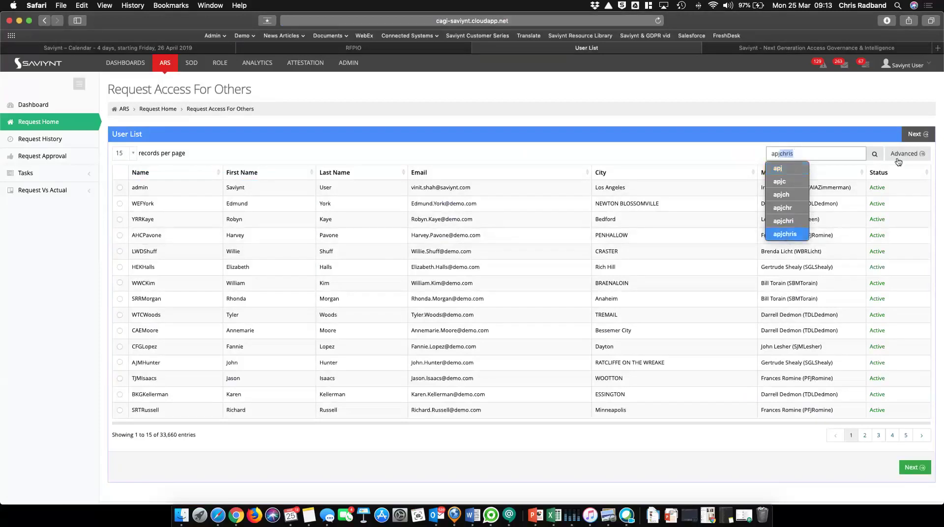
key("Return")
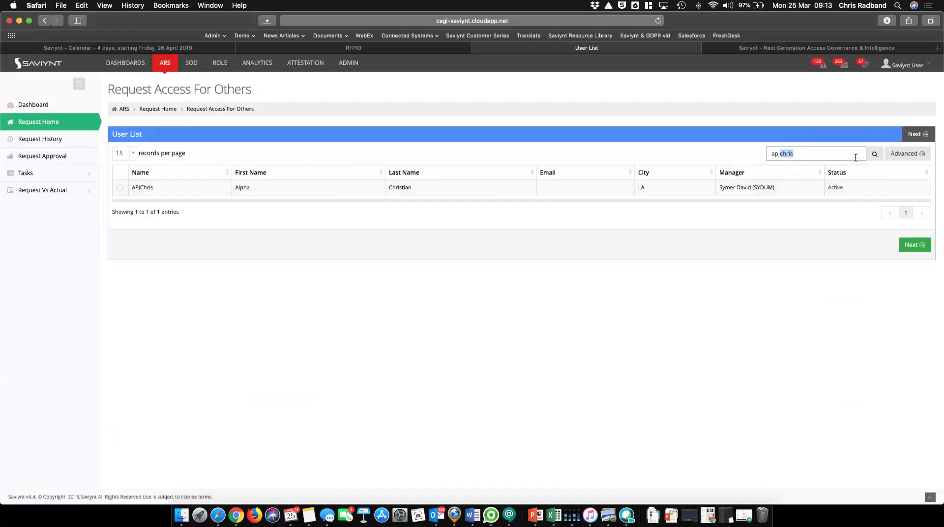
left_click(119, 188)
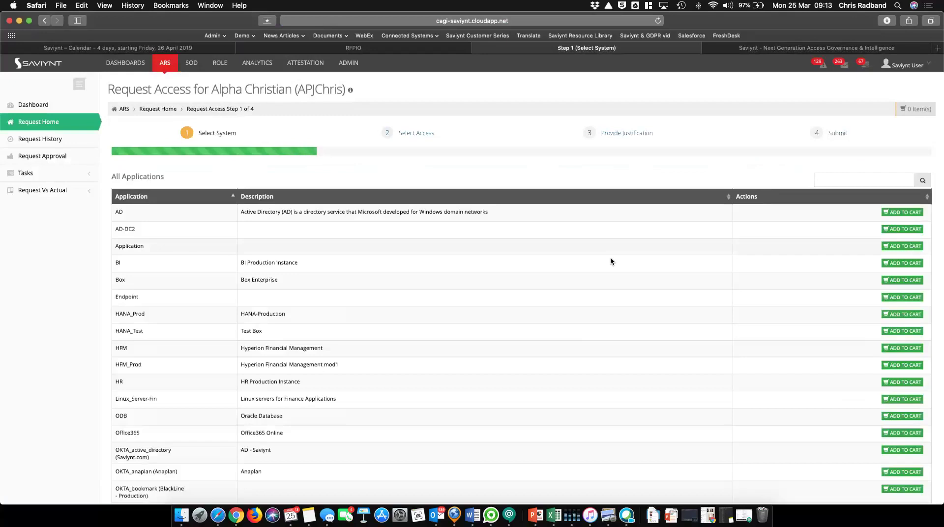
- Search the applications for sap, add SAP ECC to the cart and check out
scroll(137, 337, "down", 3)
scroll(138, 337, "up", 3)
left_click(847, 178)
type("sap")
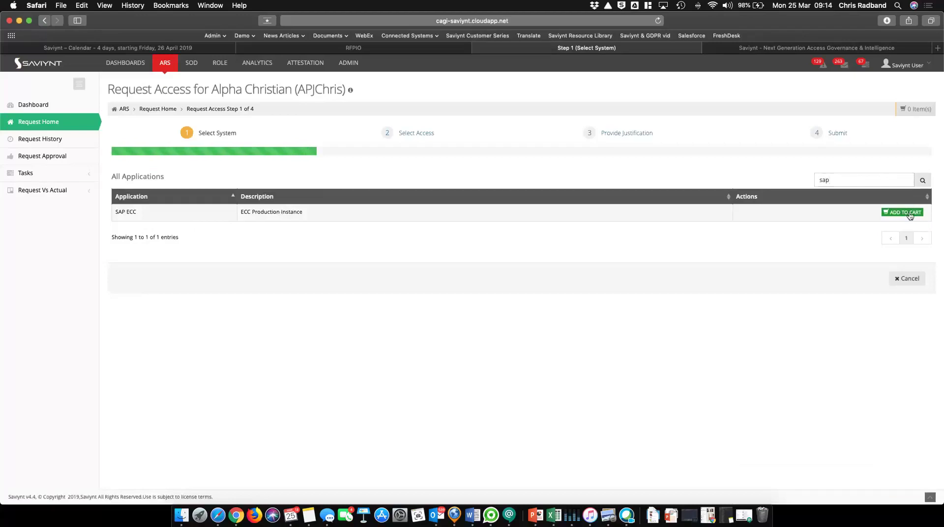
left_click(910, 213)
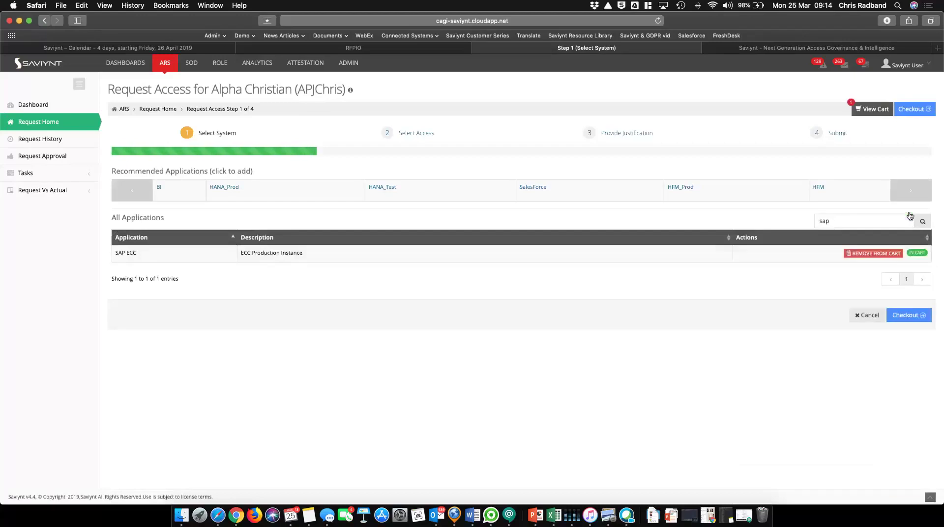
triple_click(145, 172)
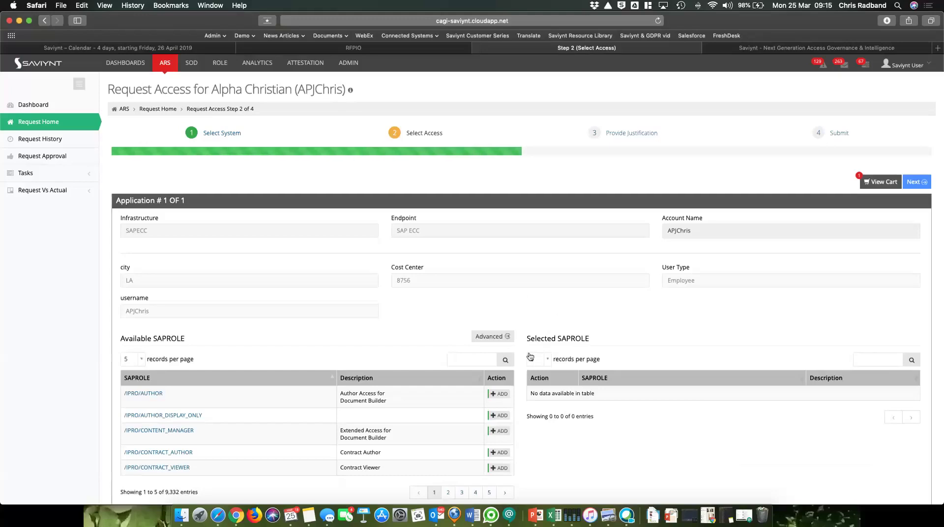
- Search the available SAP roles for otc_le_disp and add the OTC_LE_DISP role to the request
scroll(528, 354, "down", 3)
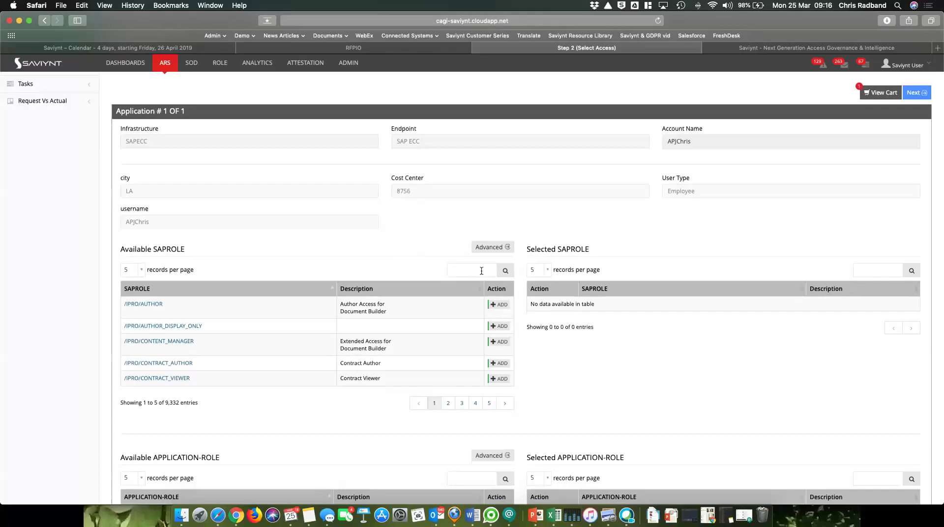
type("otc_le_disp")
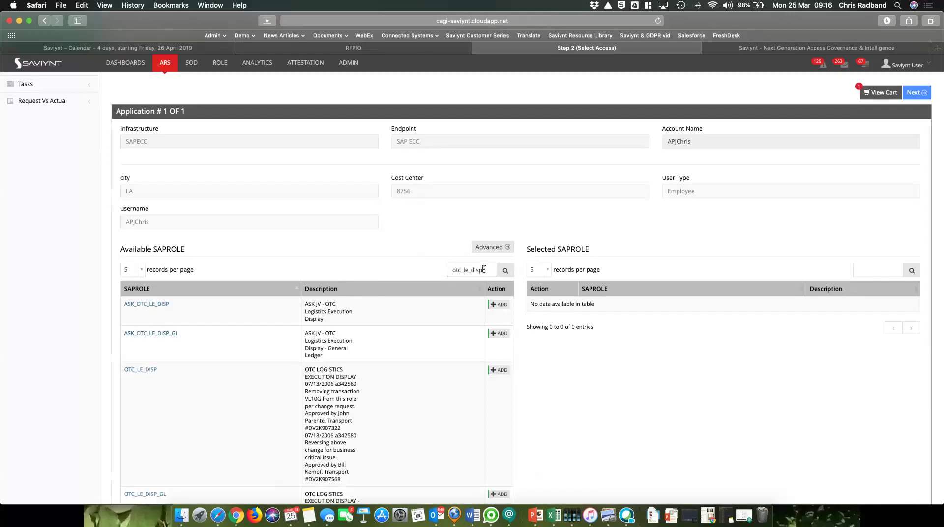
double_click(481, 274)
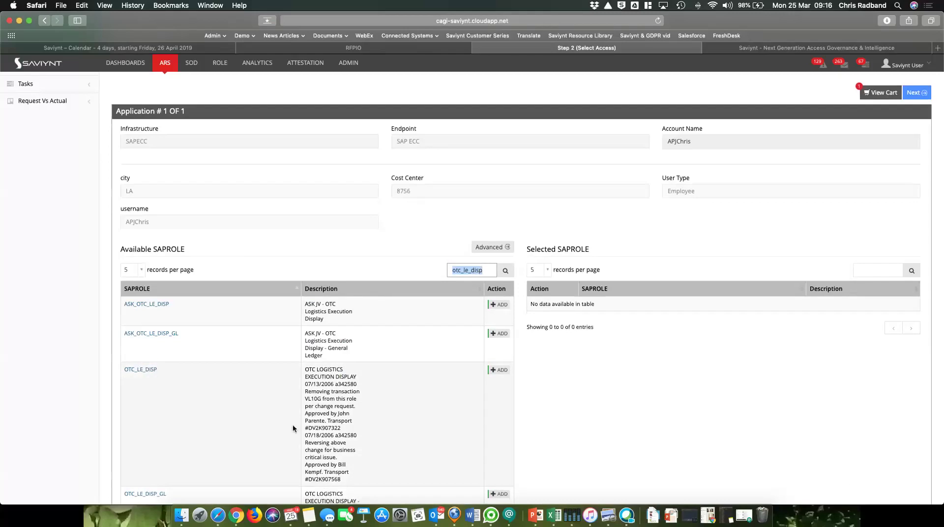
left_click(498, 371)
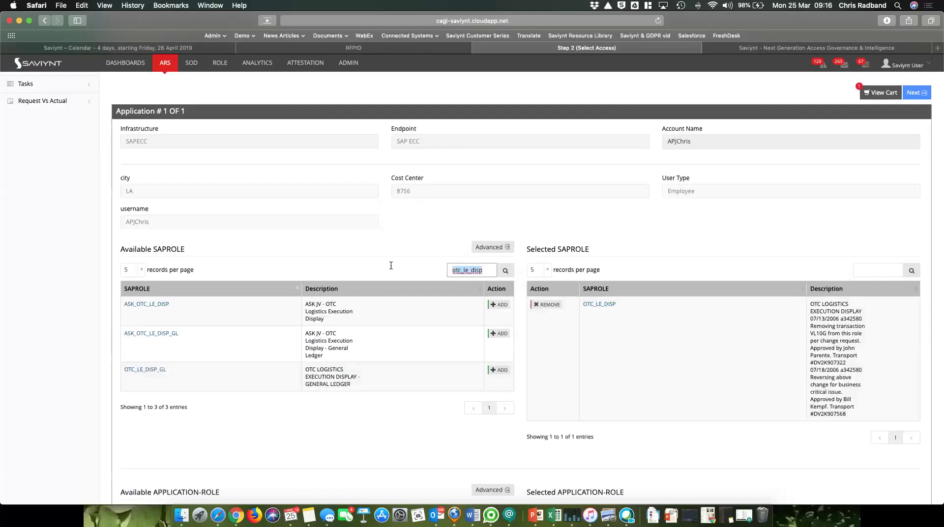
- Search the SAP roles for delivery processor role, add OTC_DP and proceed to the justification stage
type("delivery ")
type("processor role")
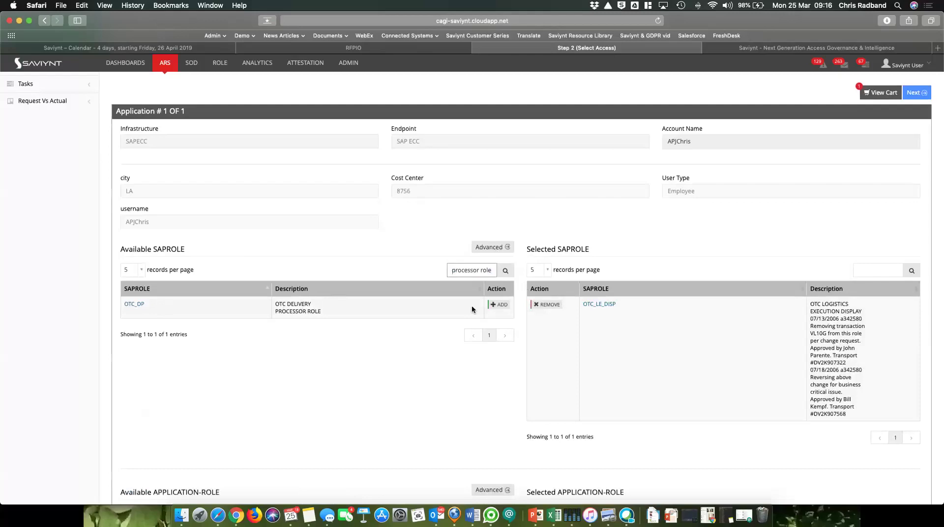
left_click(501, 305)
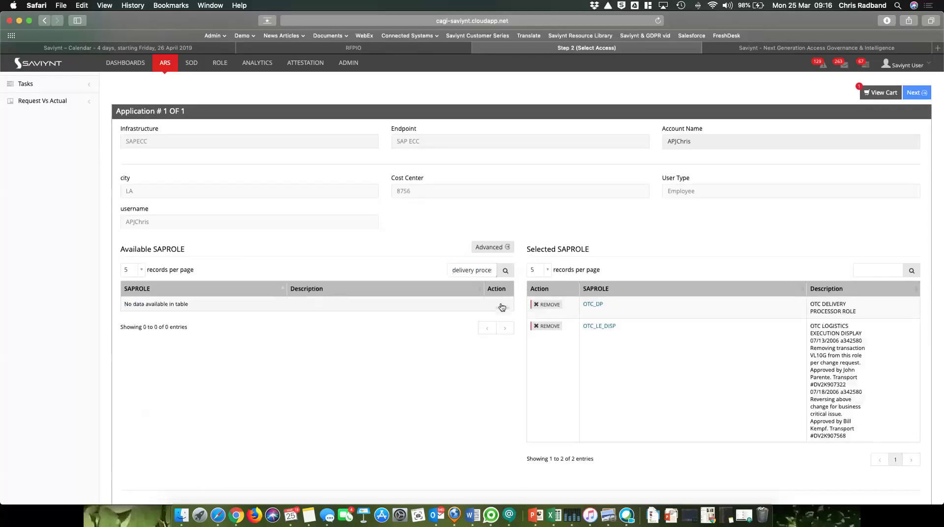
scroll(761, 261, "down", 5)
scroll(760, 258, "down", 4)
left_click(903, 448)
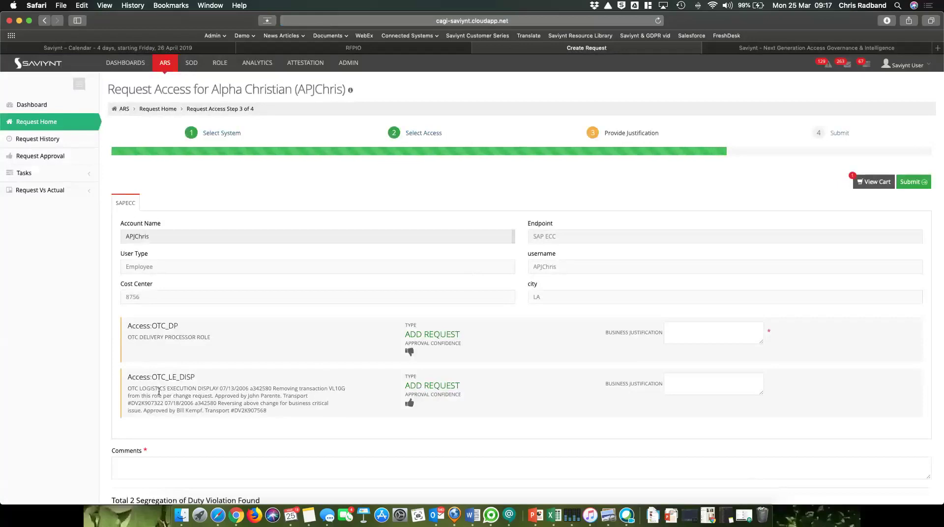
- Check the approval confidence of both requested roles and enter CR 3543 as the business justification for OTC_DP
triple_click(185, 390)
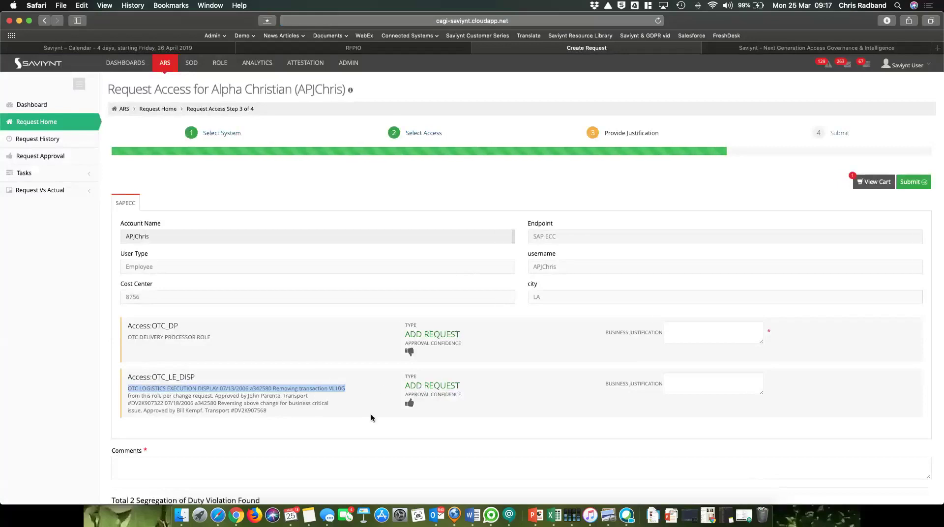
mouse_move(411, 406)
mouse_move(407, 354)
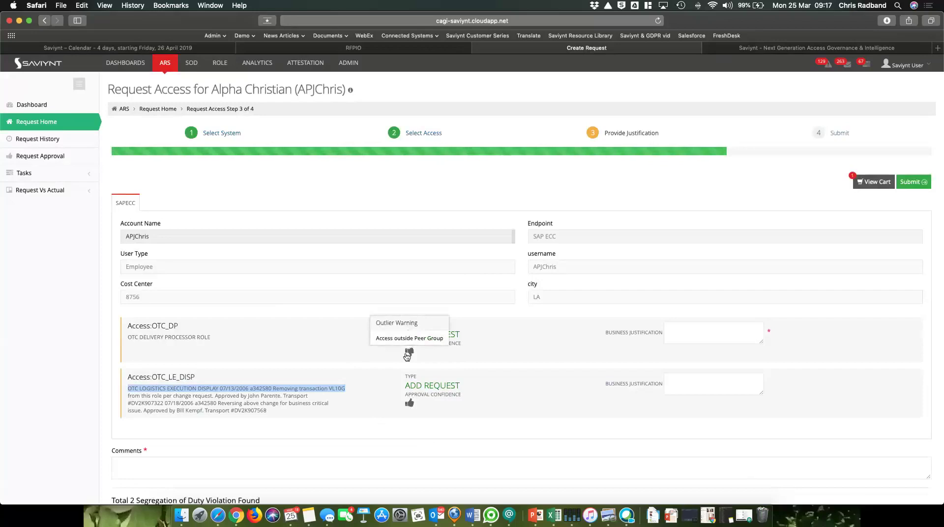
left_click(688, 330)
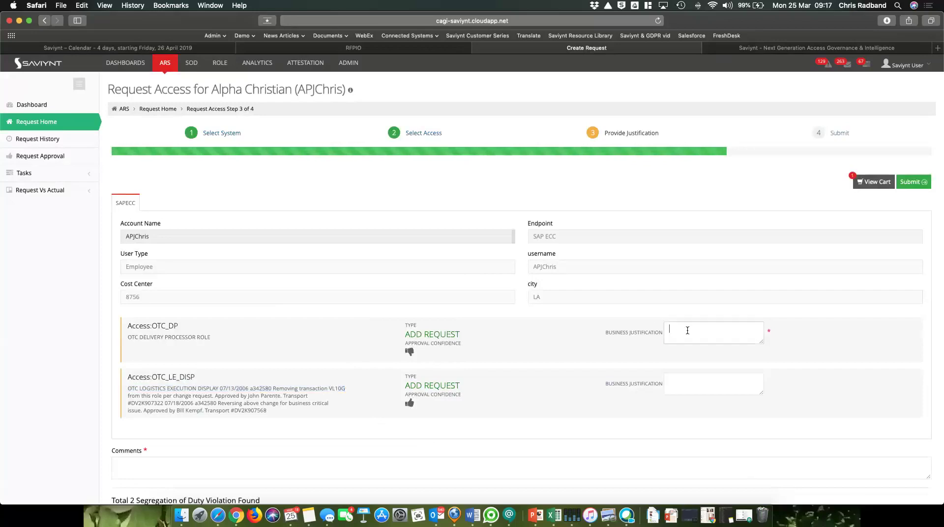
type("CR 3543")
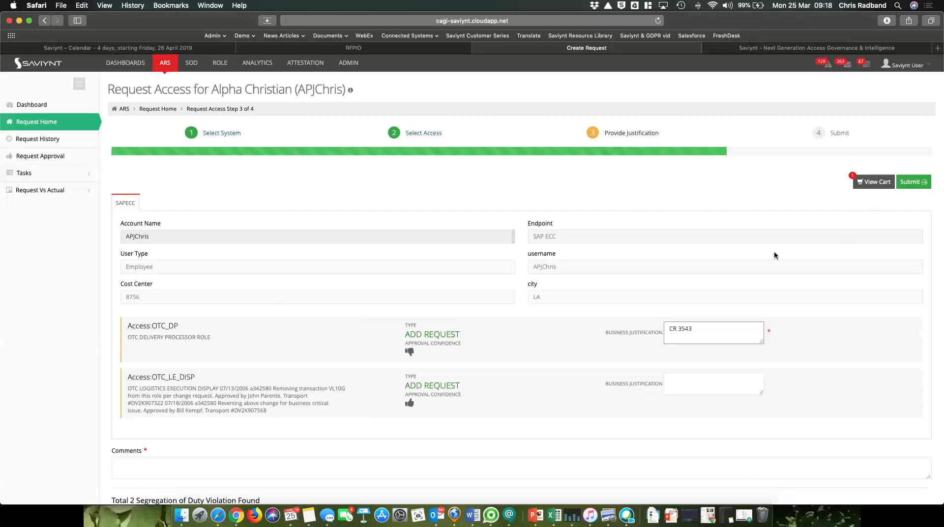
- Review the segregation of duty violations against the requested roles and enter CR 345454 as the business justification for violation SAVS007
scroll(775, 255, "down", 3)
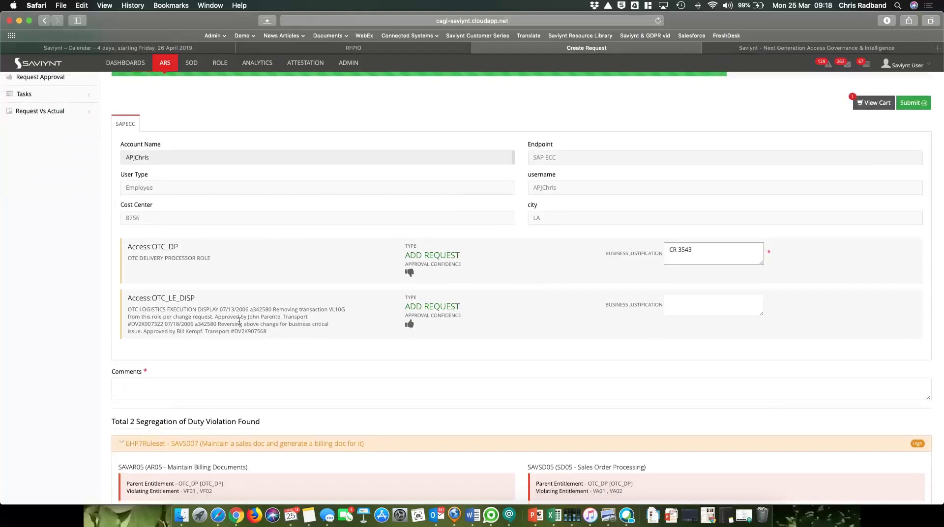
double_click(171, 421)
triple_click(171, 421)
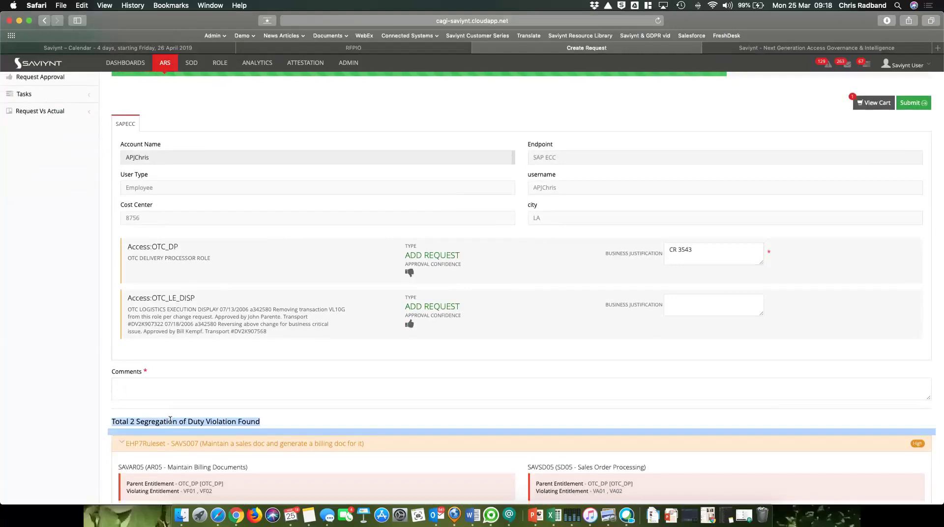
triple_click(151, 249)
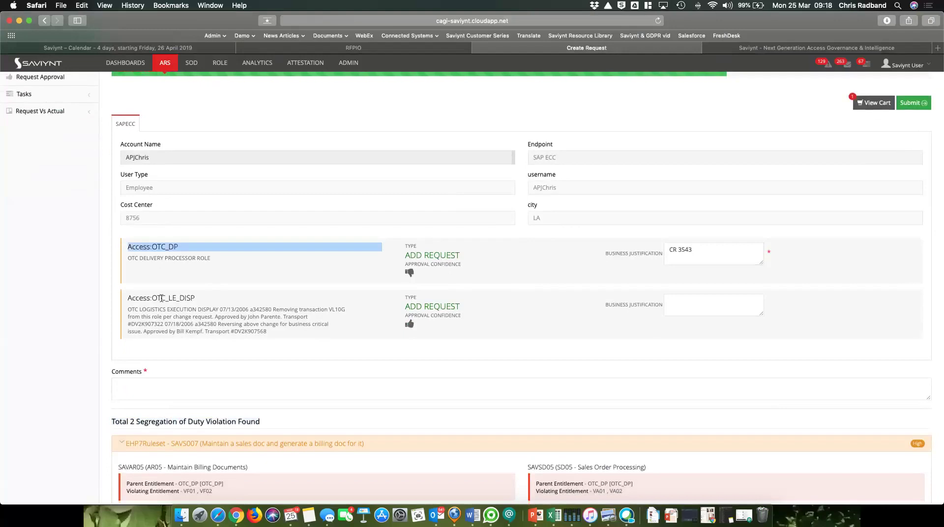
triple_click(185, 298)
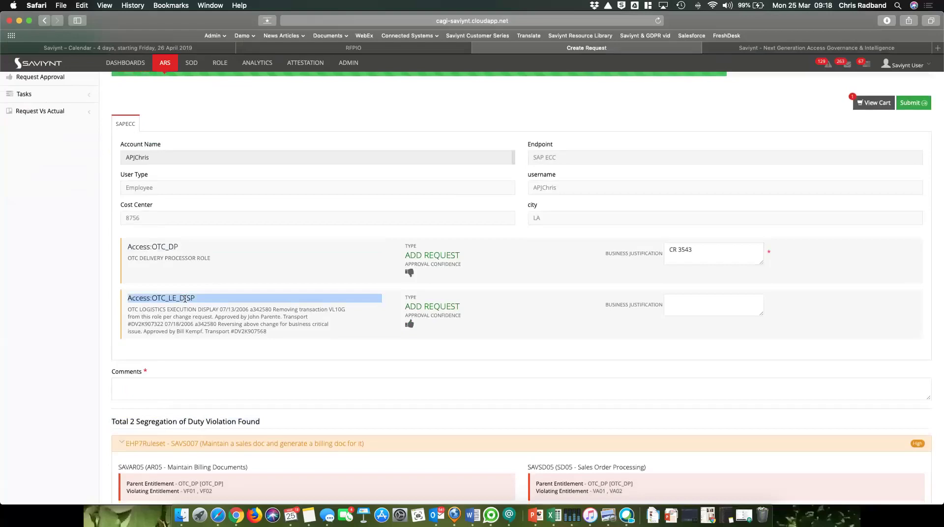
left_click(294, 405)
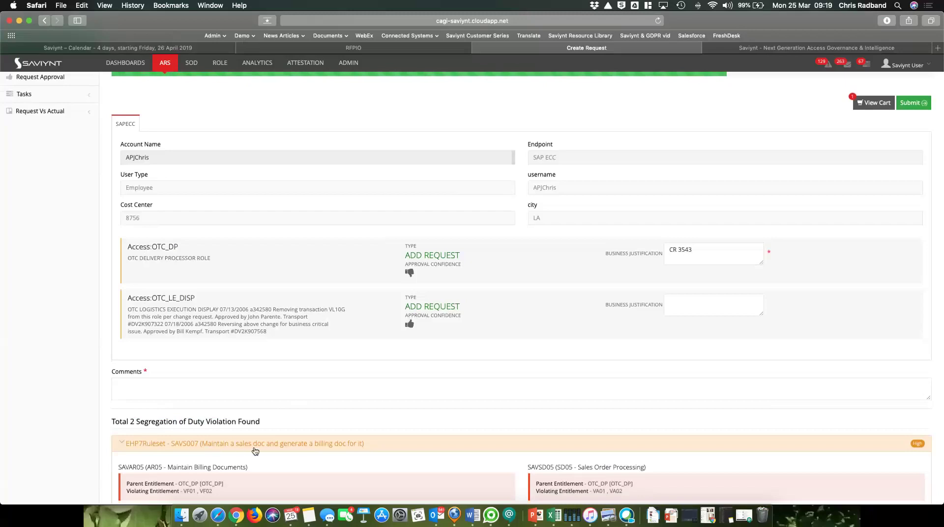
scroll(255, 449, "down", 5)
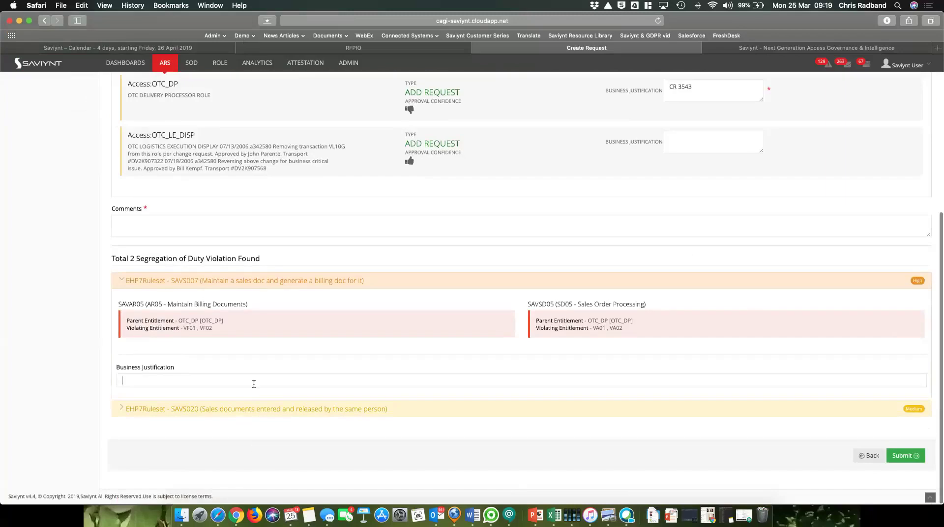
type("CR 345454")
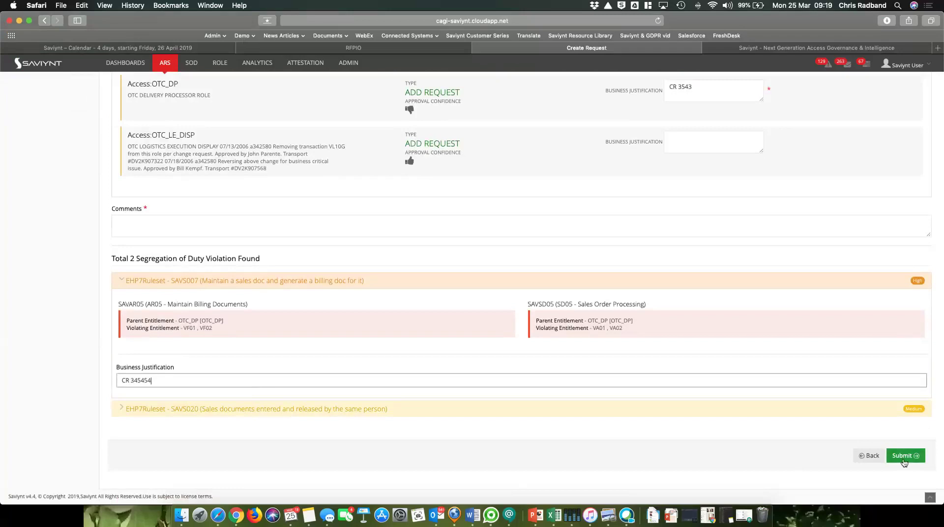
- Review the details of pending request 520001 in Request Approval, and return to the Saviynt website's home page
scroll(342, 293, "up", 3)
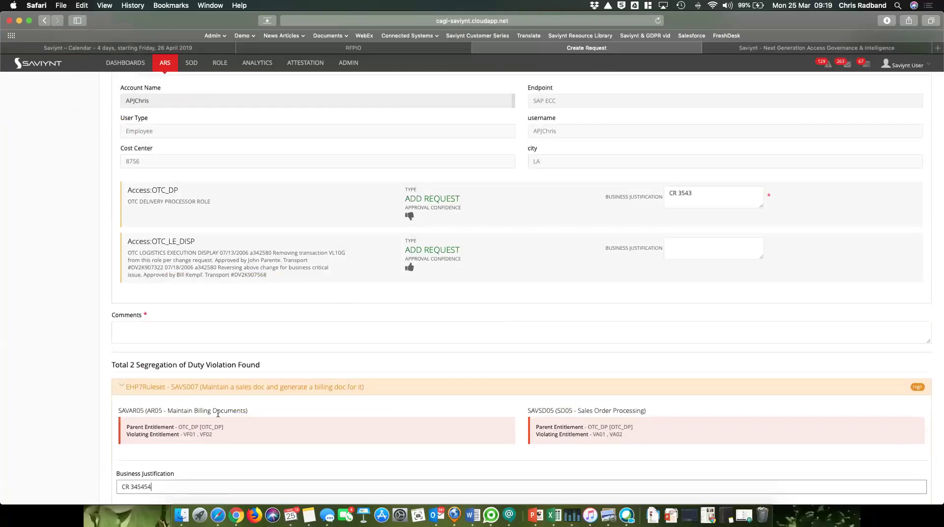
scroll(218, 413, "up", 5)
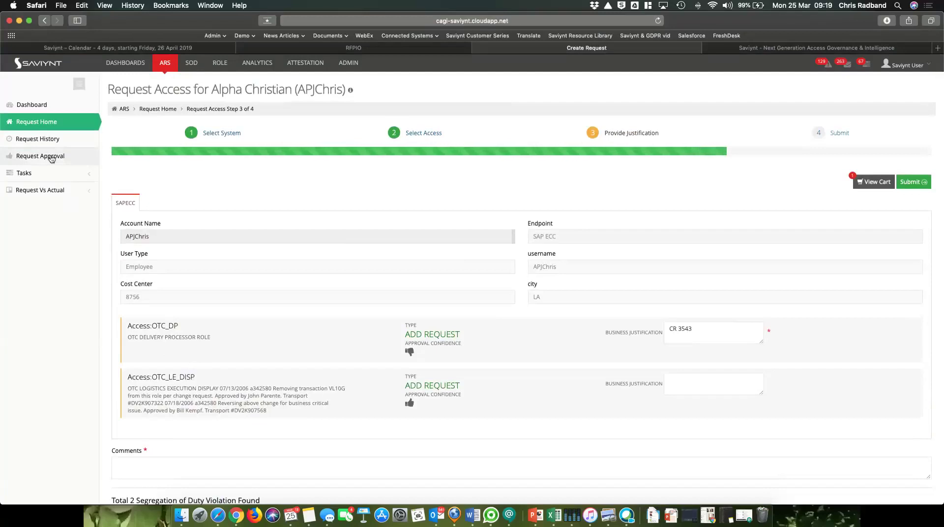
left_click(52, 157)
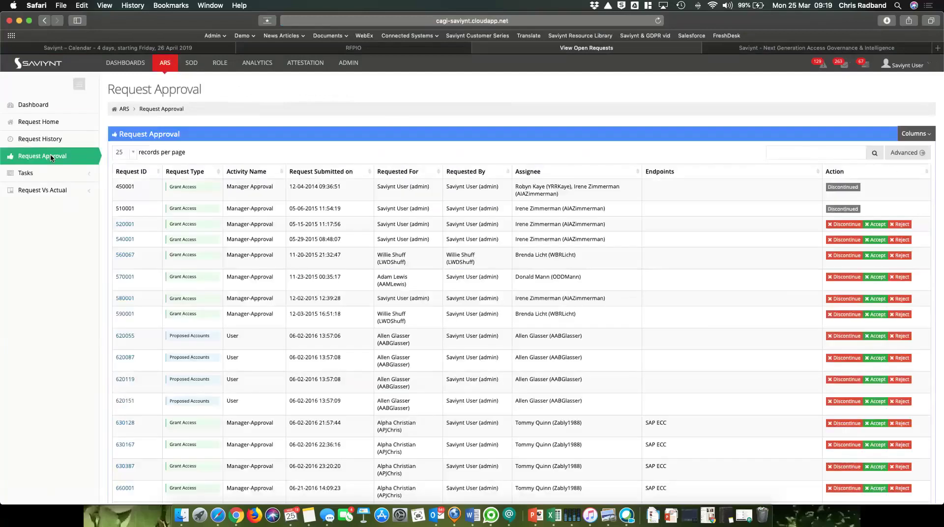
left_click(125, 224)
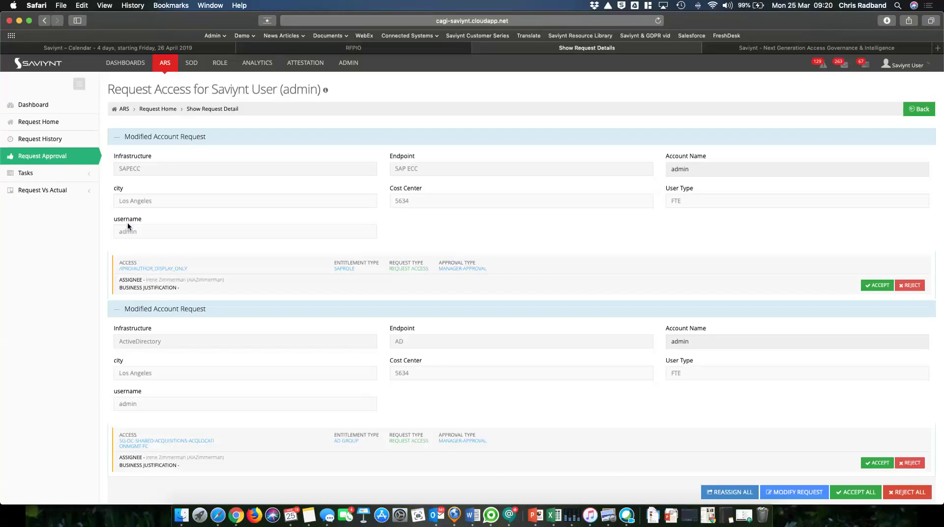
scroll(279, 332, "down", 2)
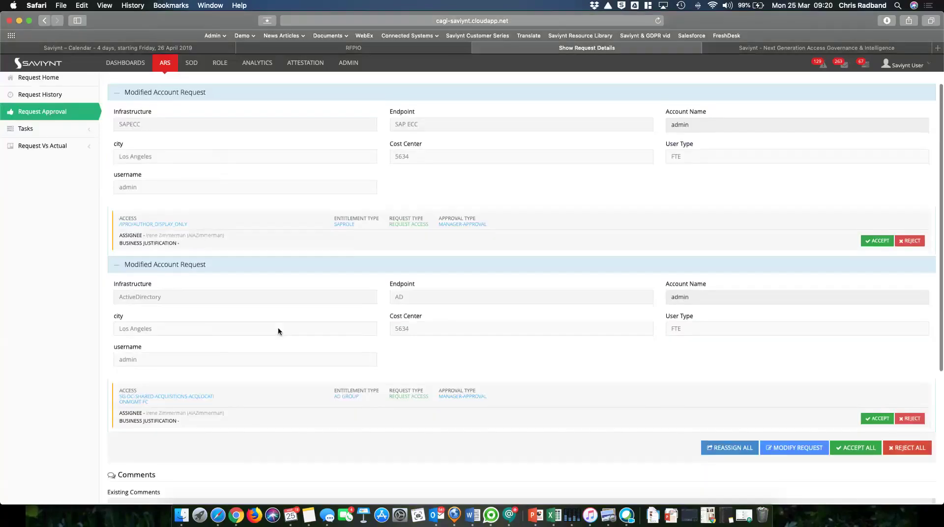
scroll(278, 331, "down", 1)
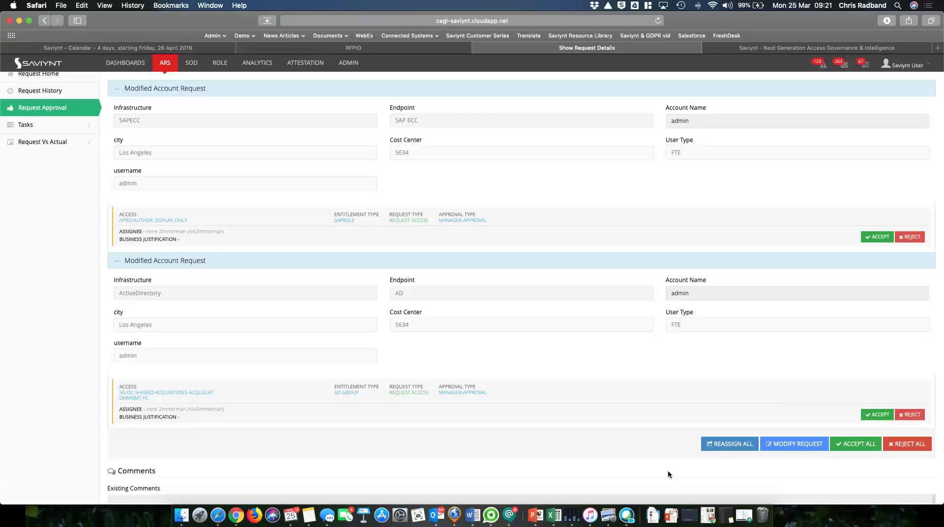
left_click(747, 51)
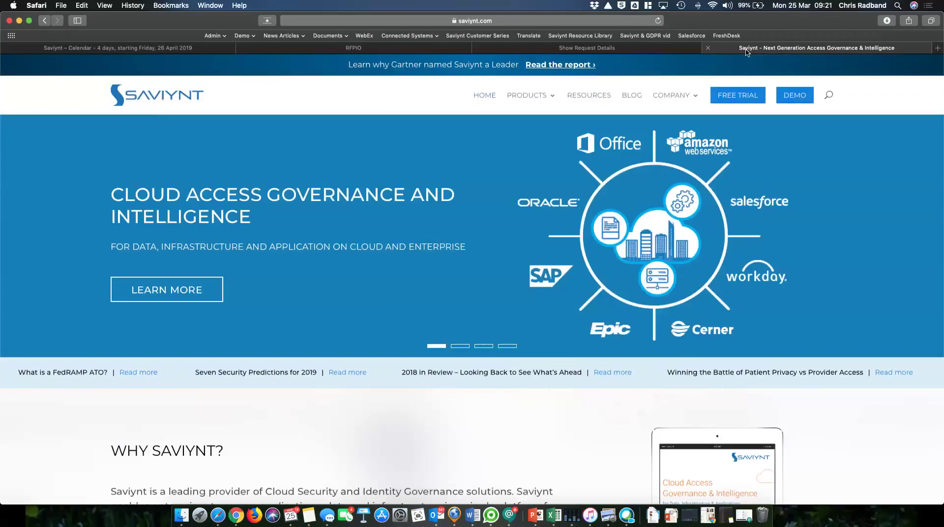